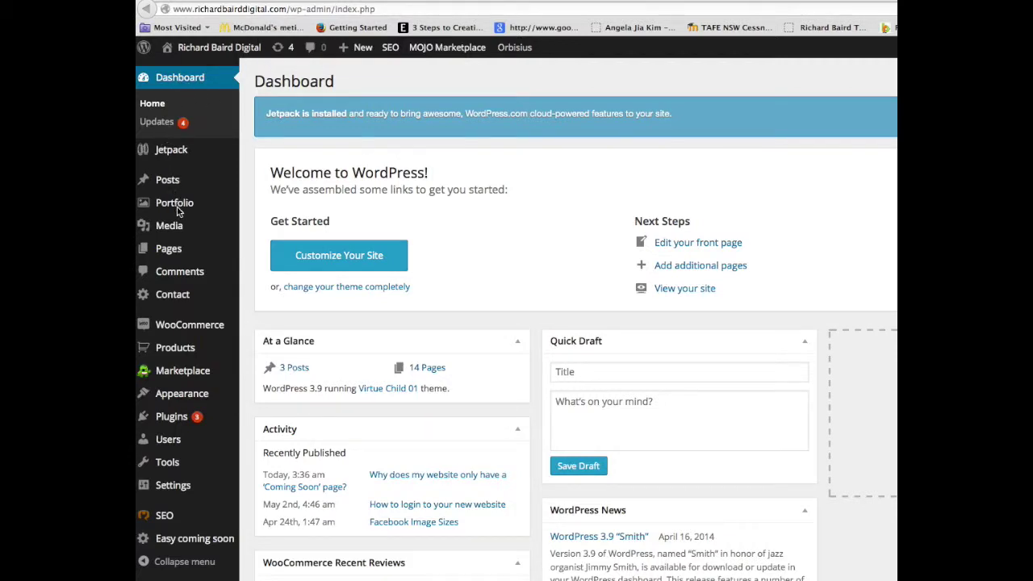
Step: Go to All Pages and open the What We Do page in the editor
mouse_move(174, 253)
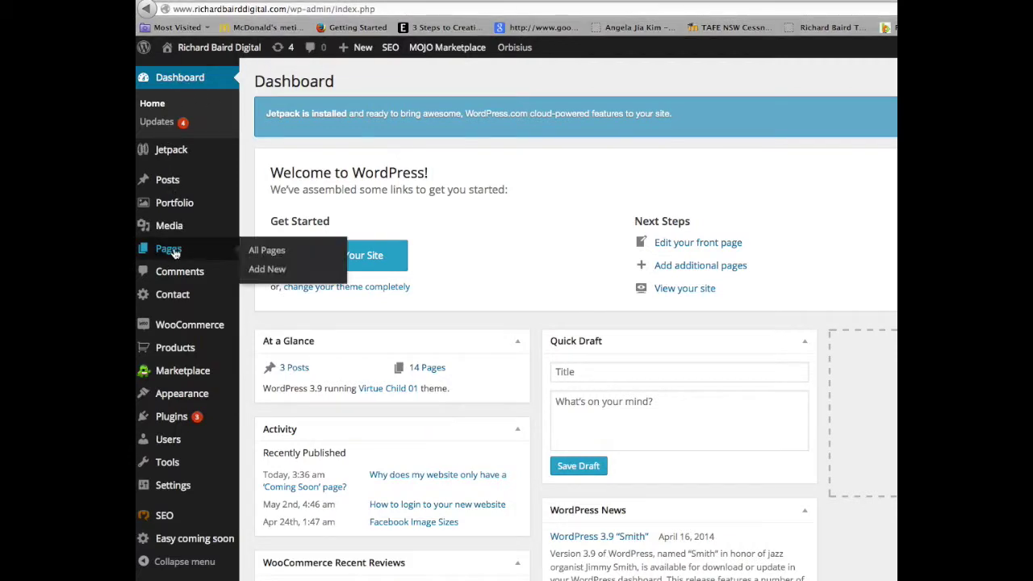
scroll(278, 271, down, 1)
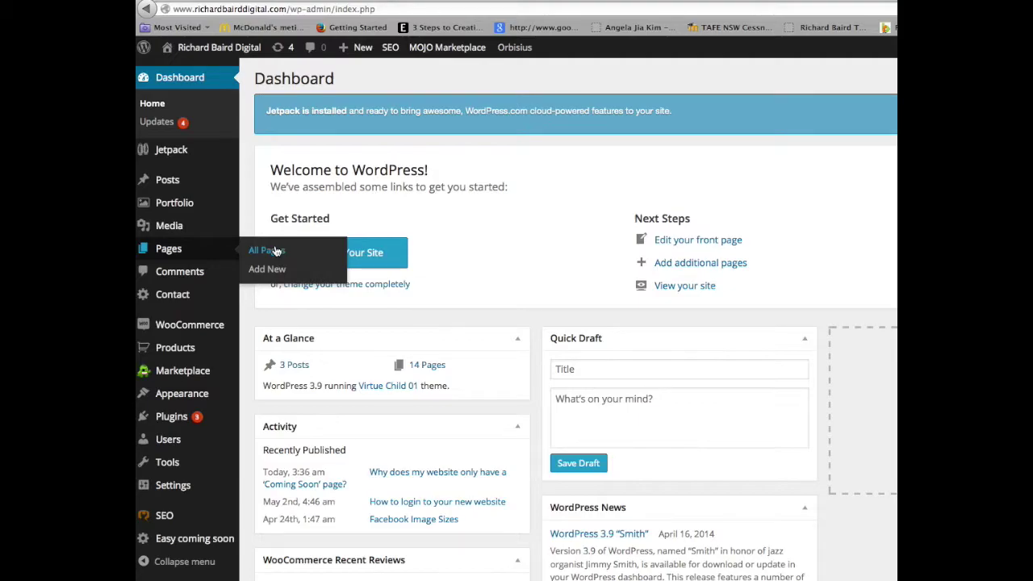
click(275, 251)
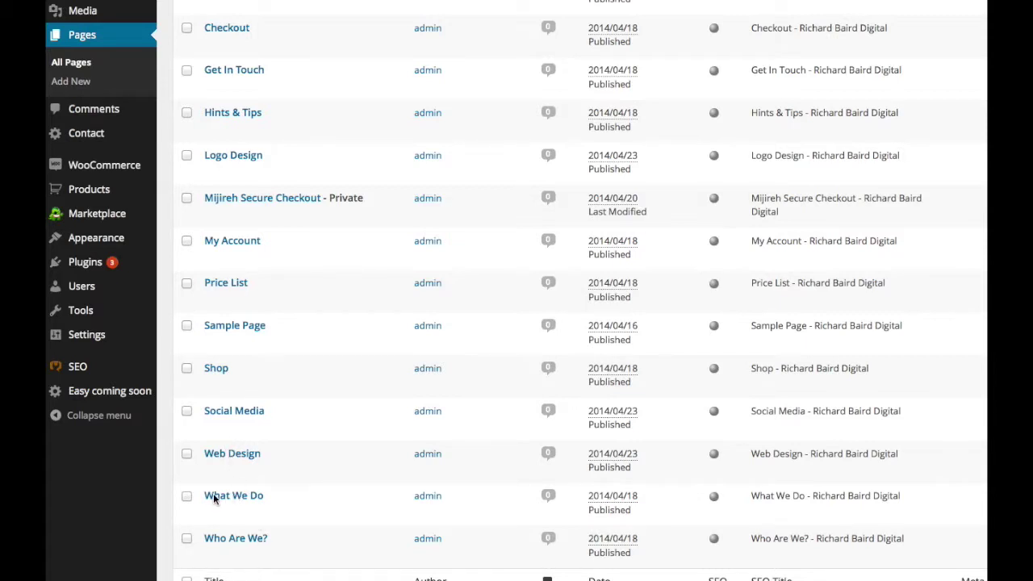
mouse_move(214, 498)
click(211, 513)
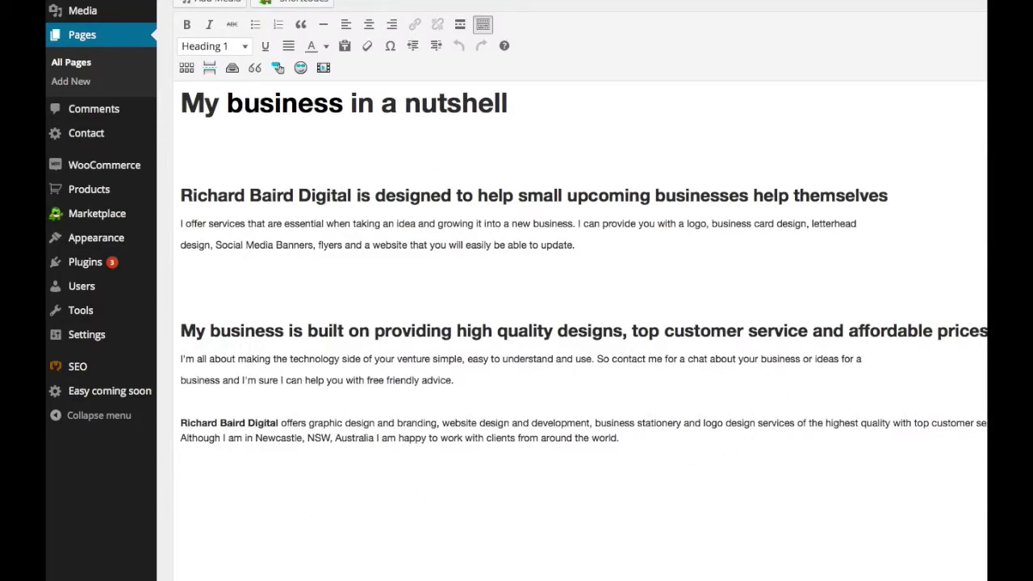
Step: Scroll around the What We Do editor, then switch to the Text tab to see raw HTML
scroll(516, 322, up, 4)
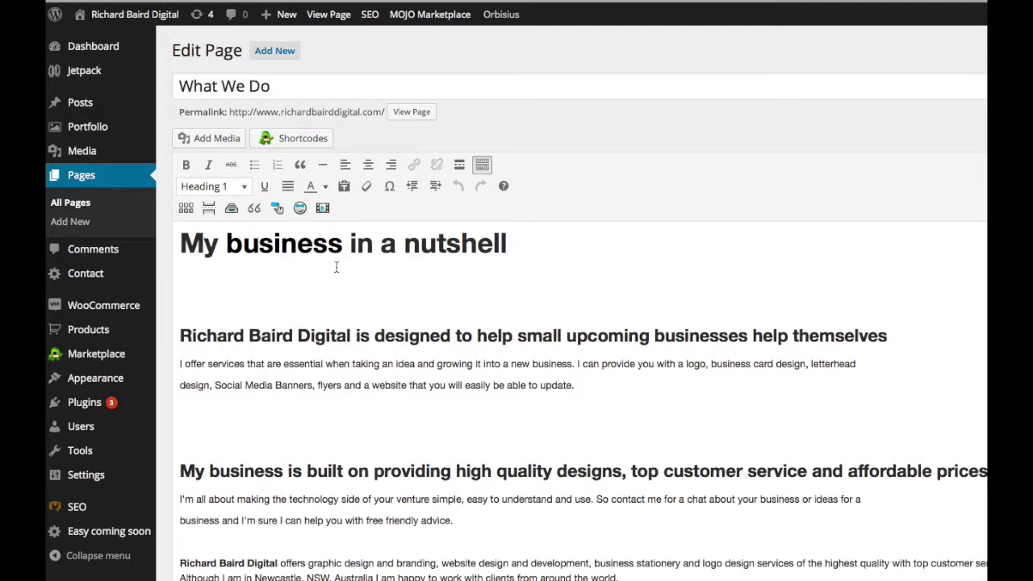
scroll(421, 279, down, 5)
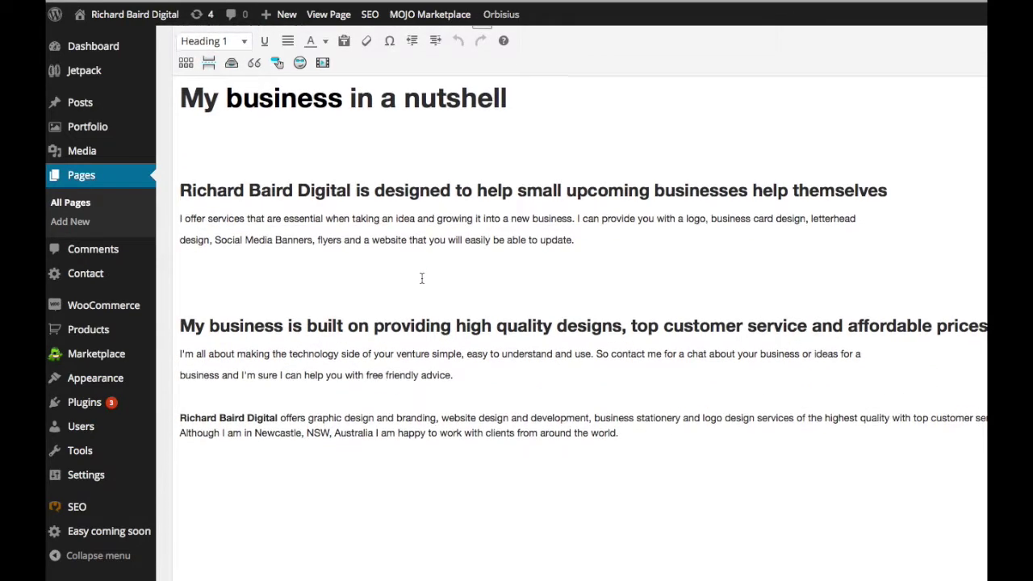
scroll(421, 278, up, 5)
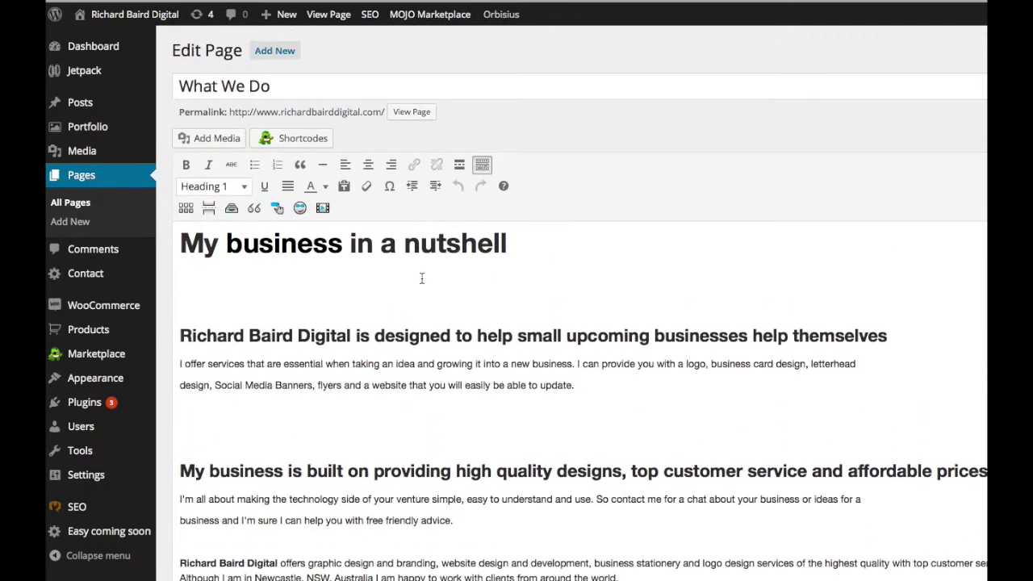
scroll(734, 115, right, 3)
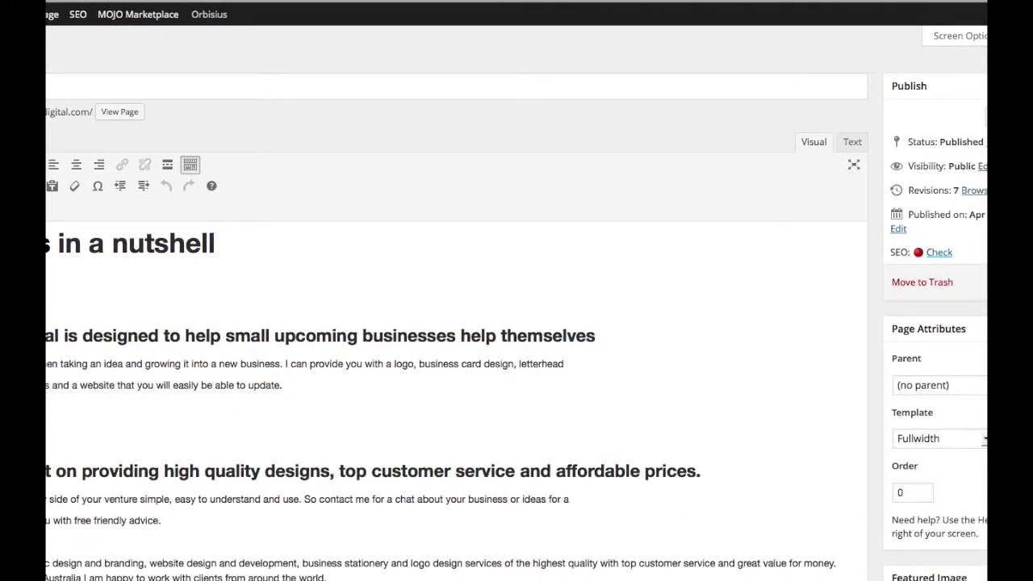
click(852, 145)
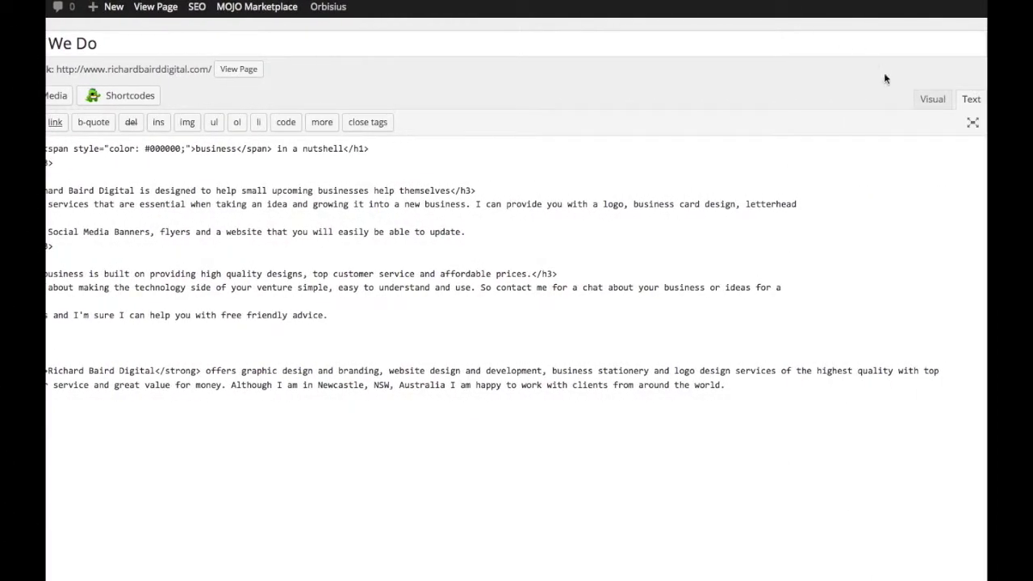
click(932, 100)
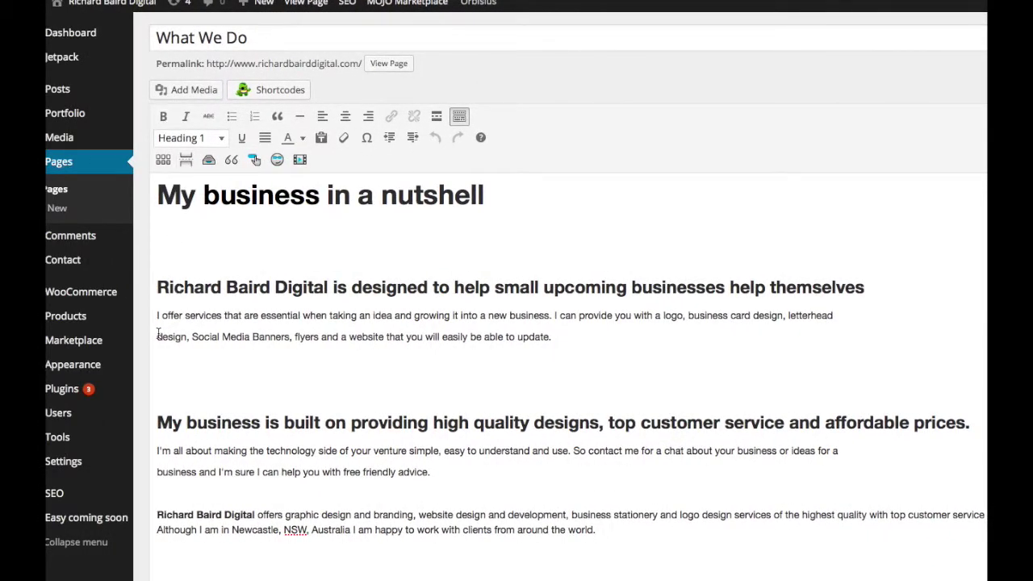
drag(156, 336, 185, 342)
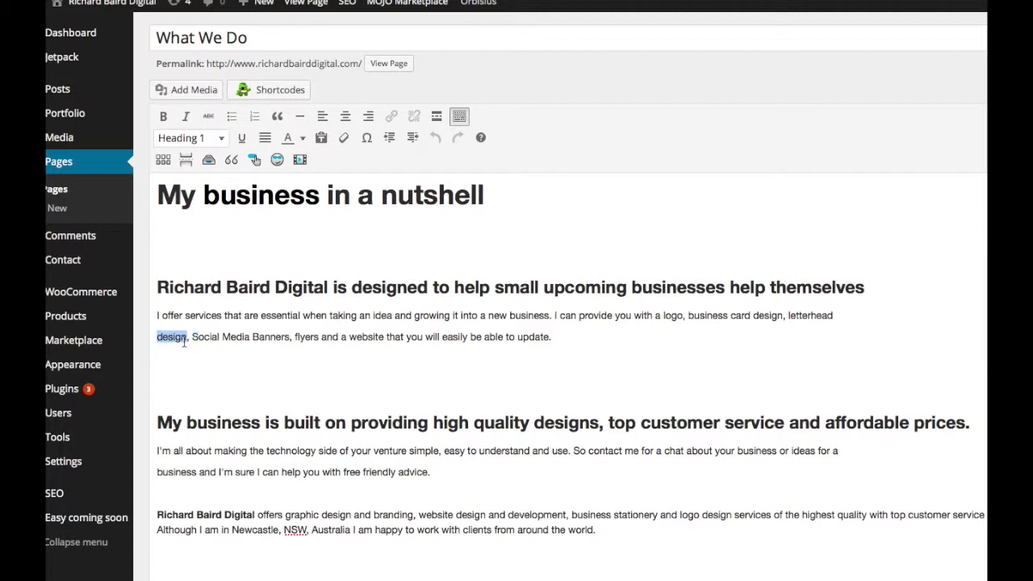
Step: Make 'design' bold, italic and orange-red, then select the heading and paragraph below
click(162, 117)
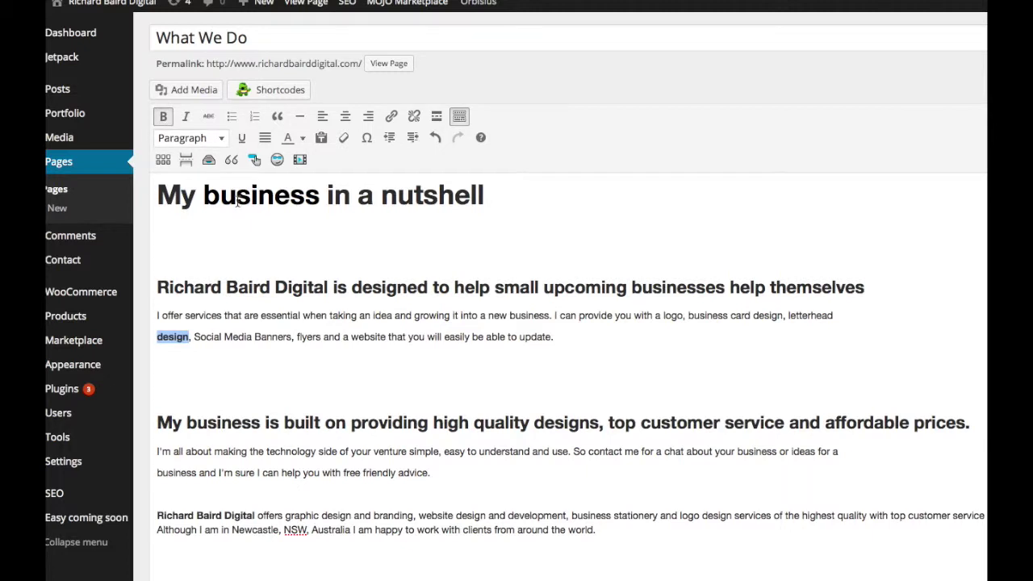
click(186, 116)
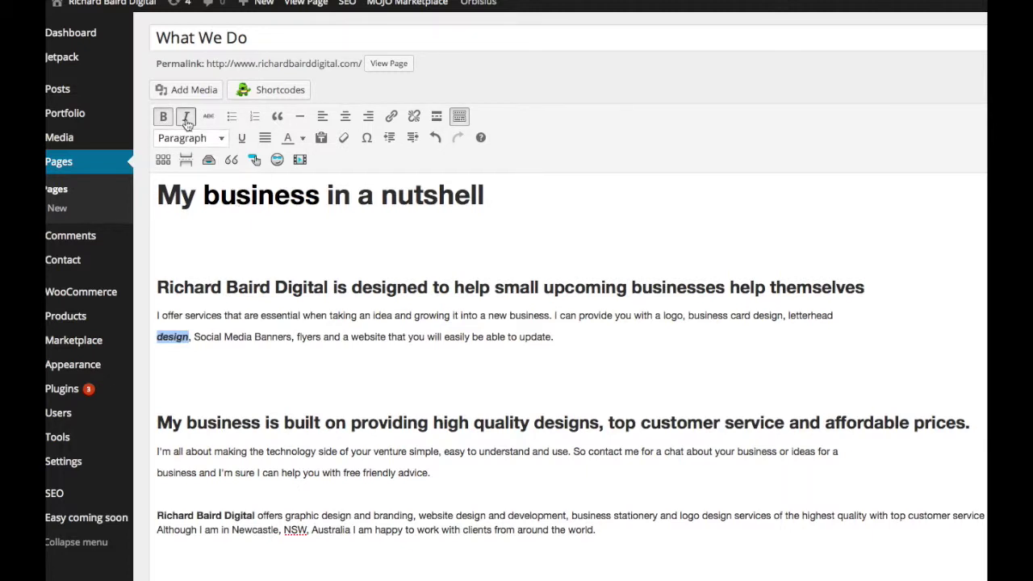
click(303, 140)
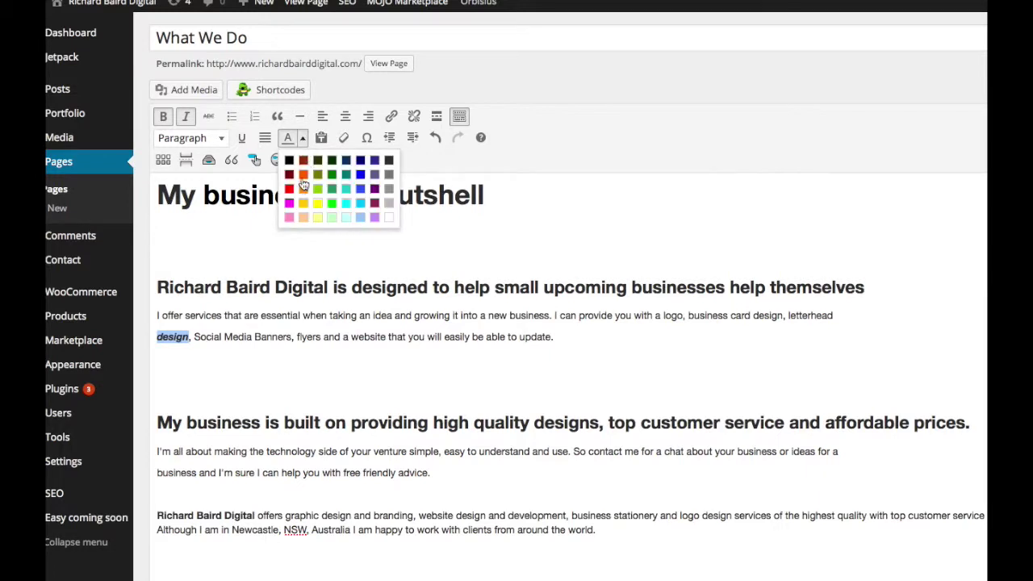
click(303, 175)
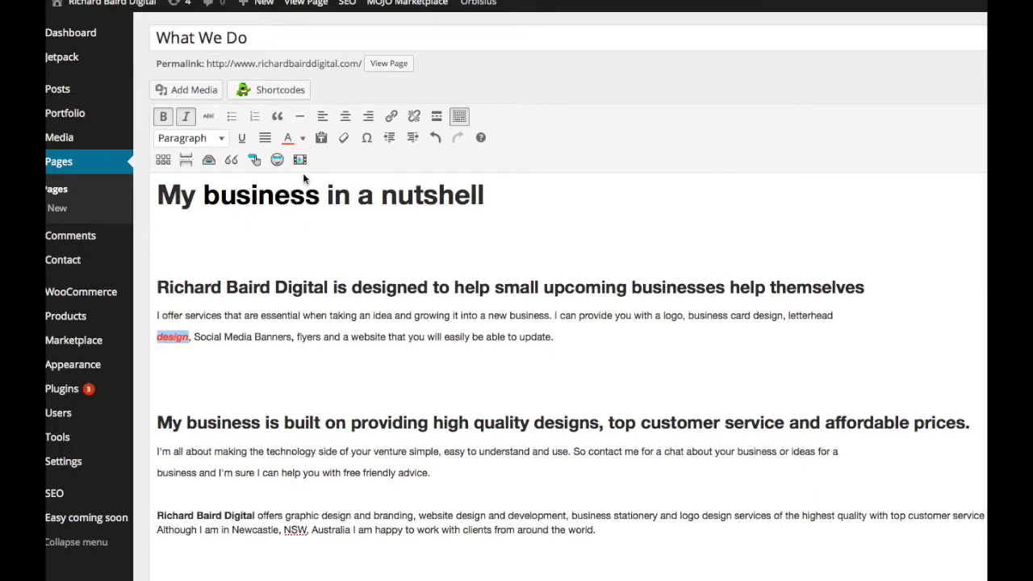
click(262, 252)
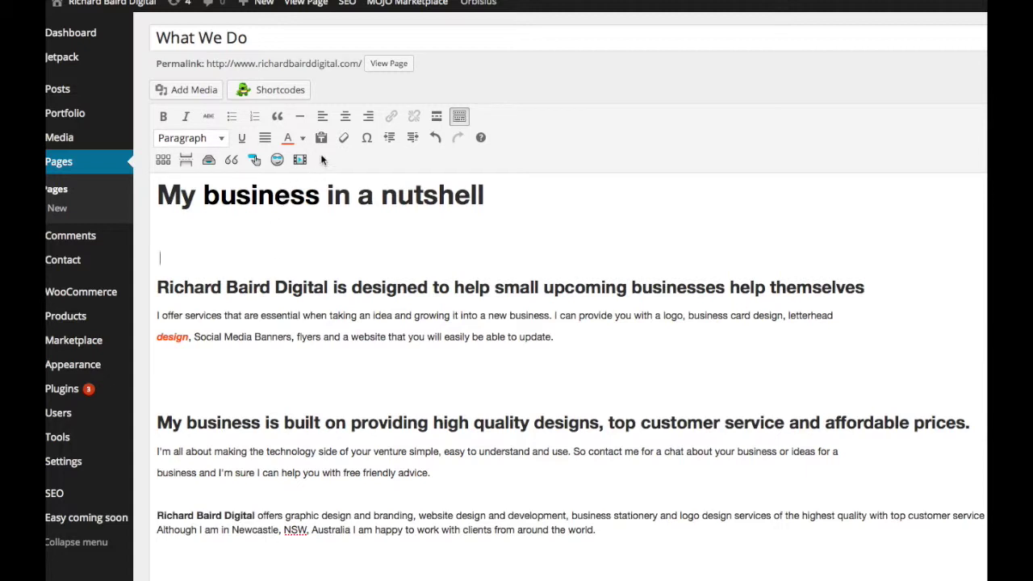
drag(565, 339, 117, 287)
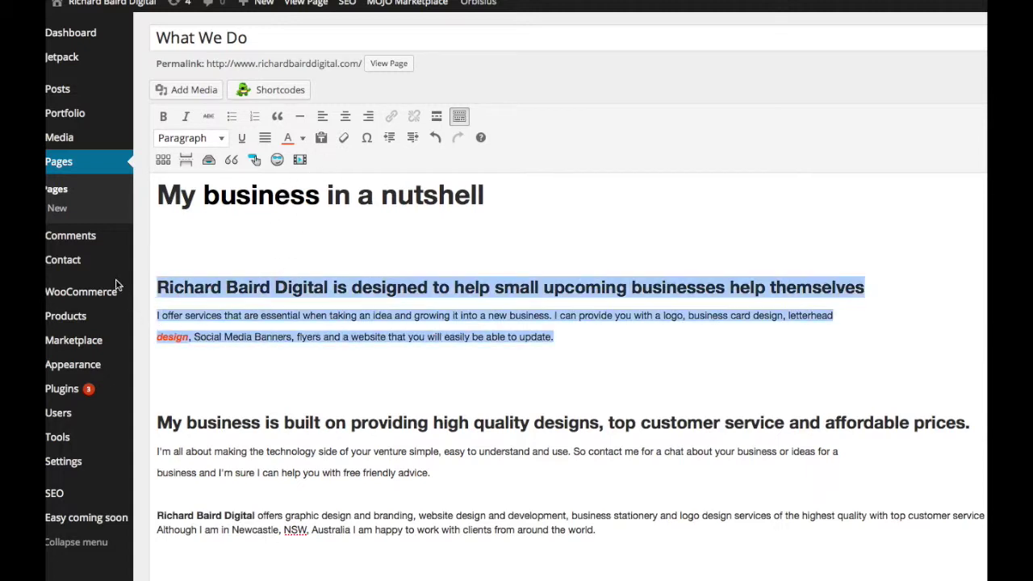
click(346, 118)
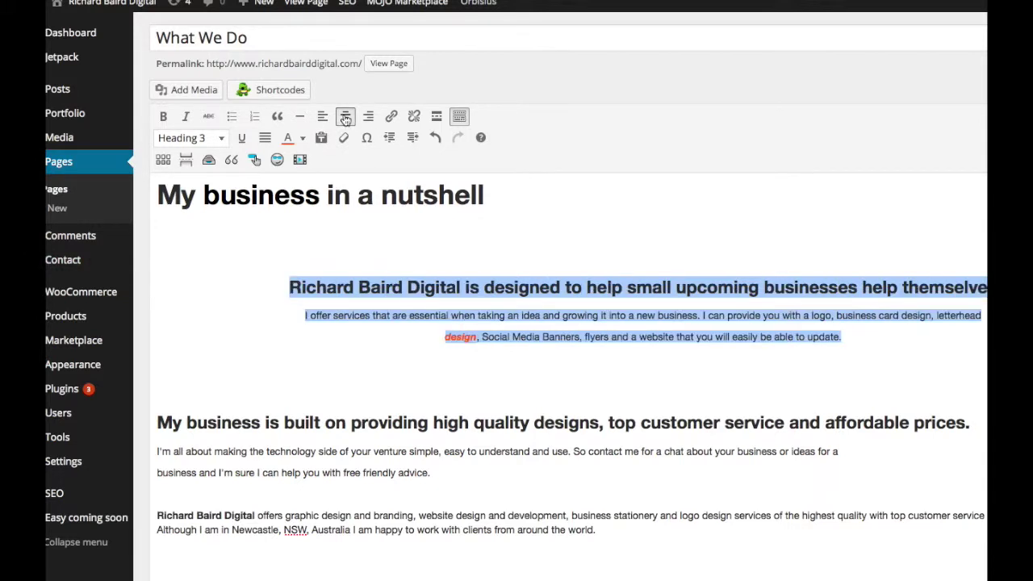
click(368, 119)
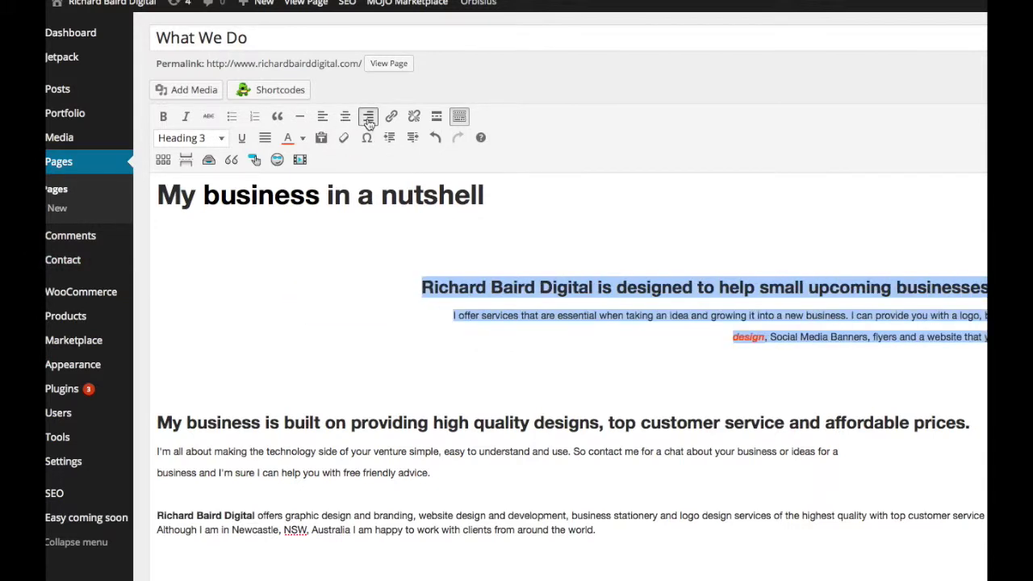
click(322, 117)
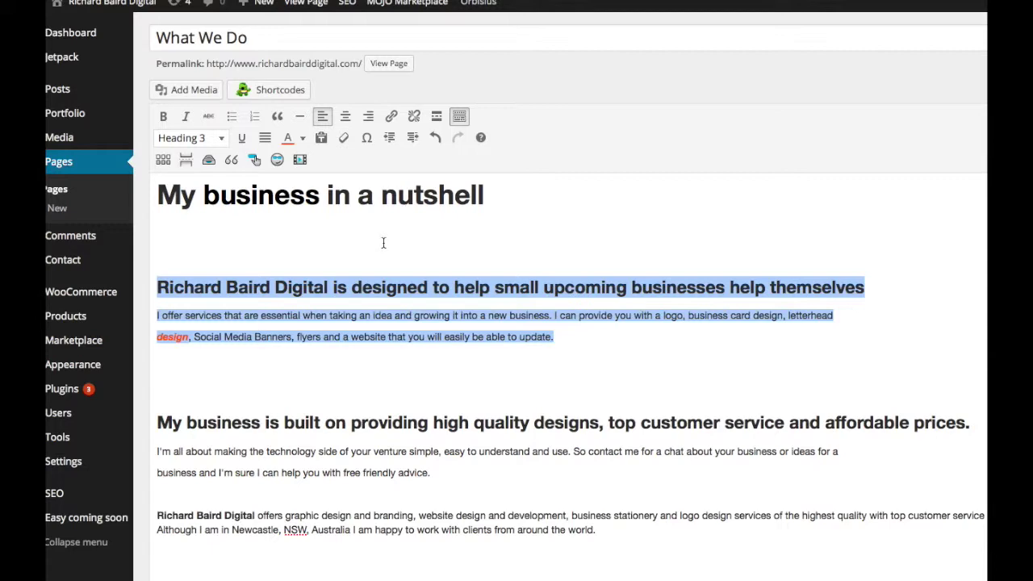
click(357, 369)
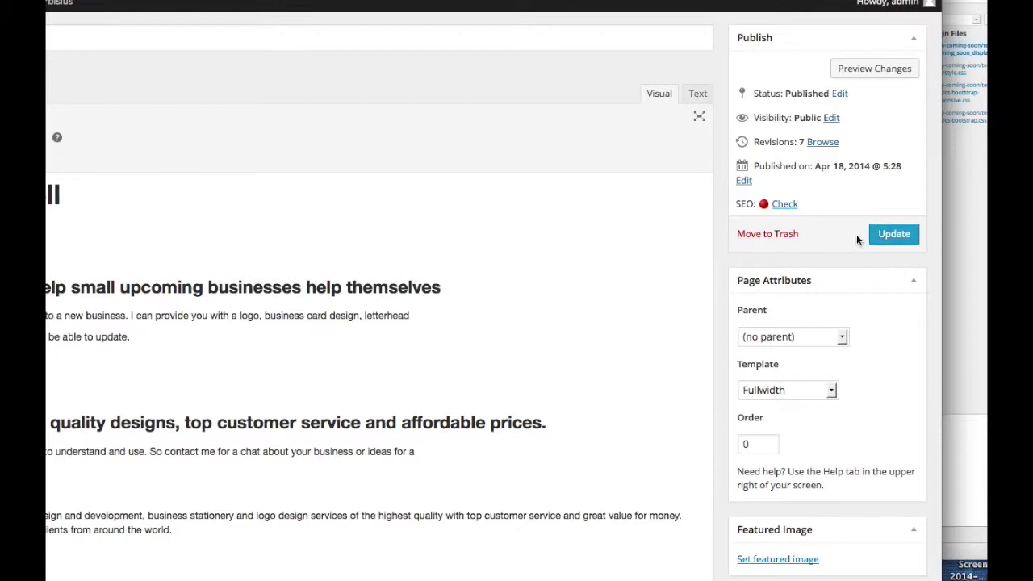
click(841, 340)
click(844, 341)
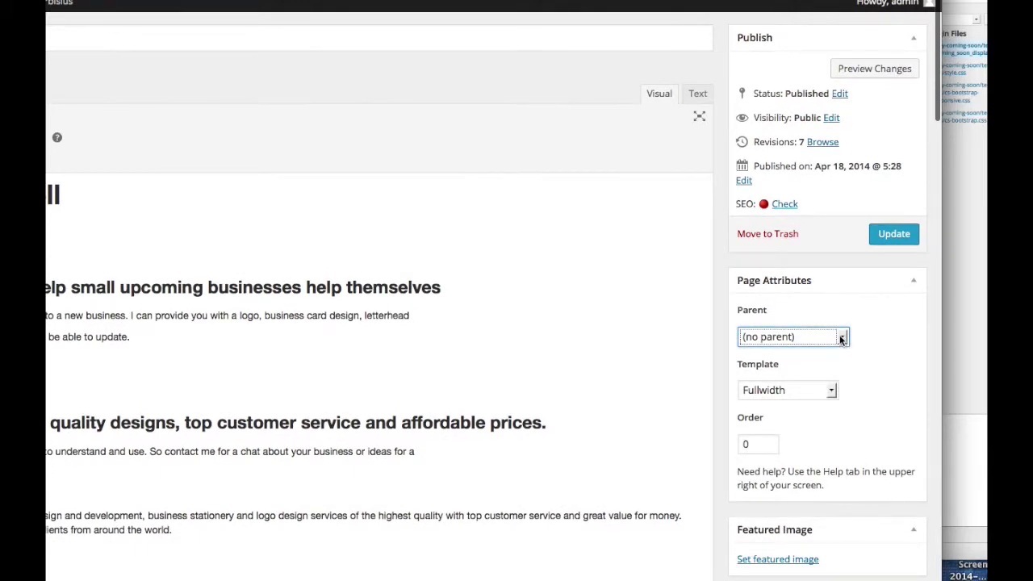
click(841, 339)
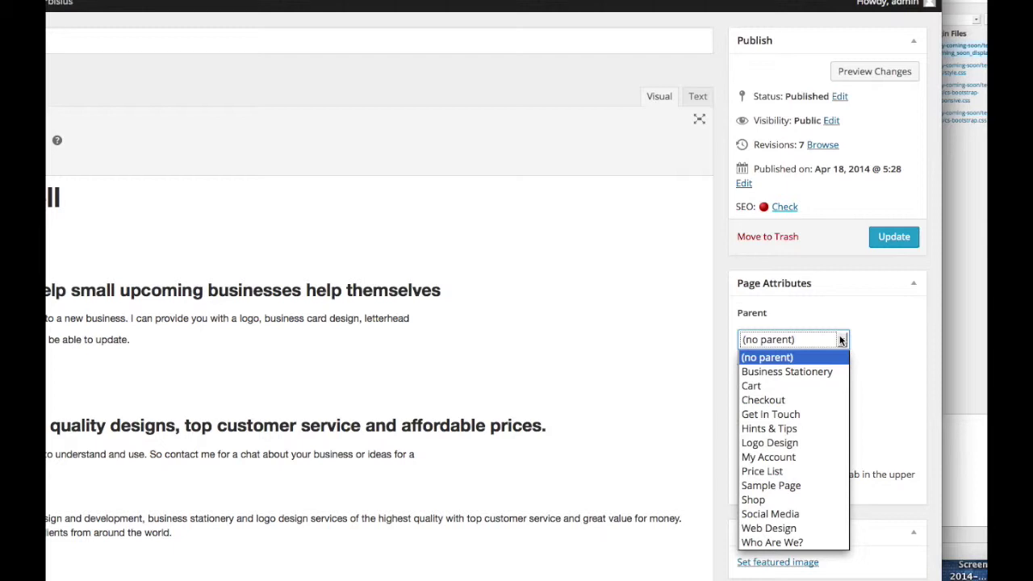
click(839, 340)
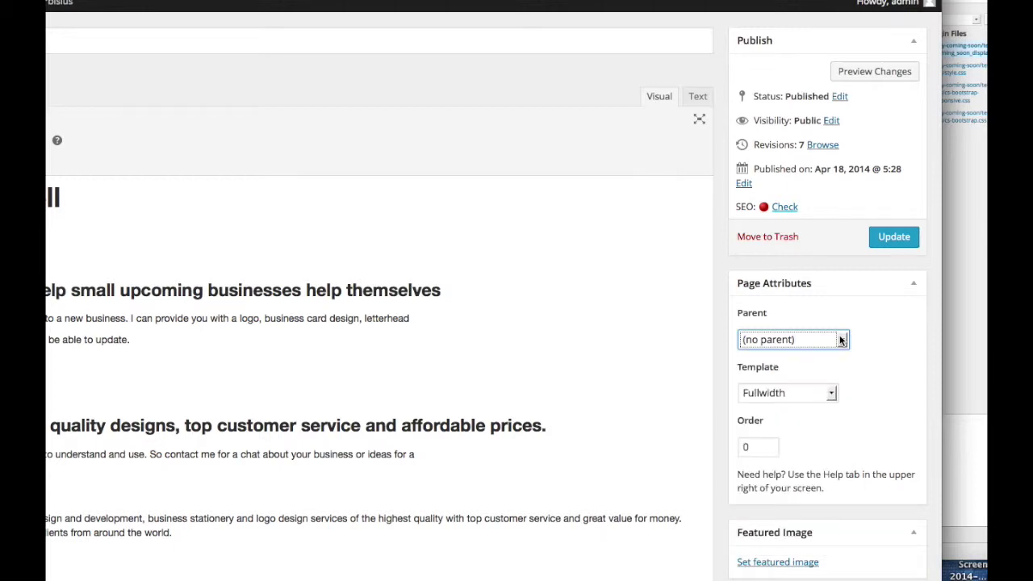
click(831, 394)
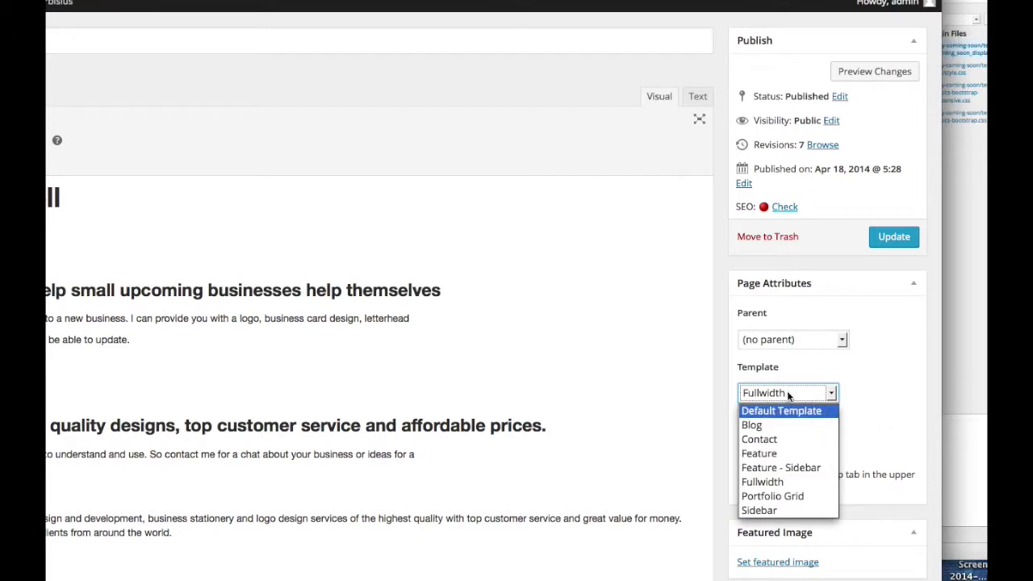
click(870, 395)
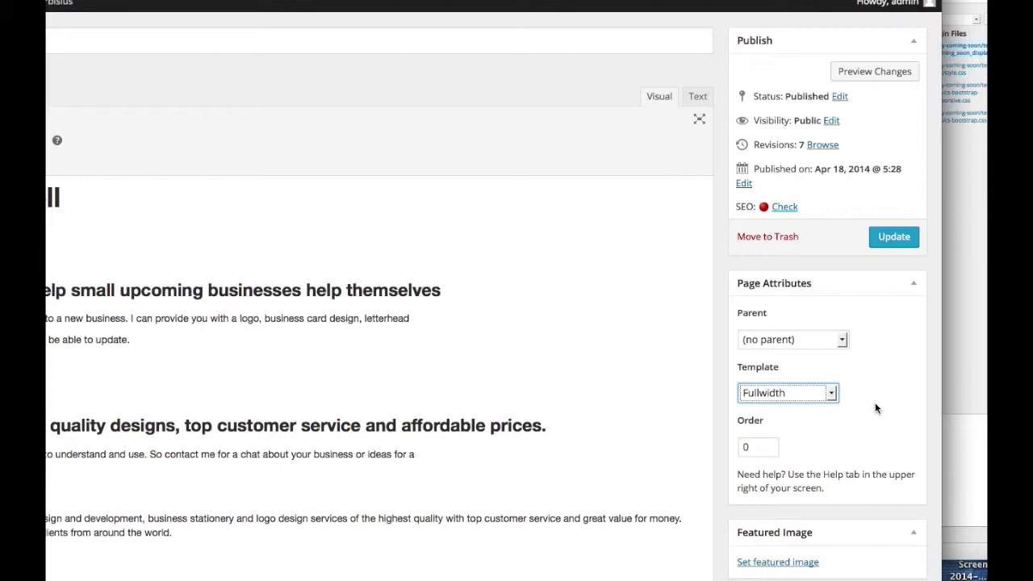
scroll(875, 408, down, 3)
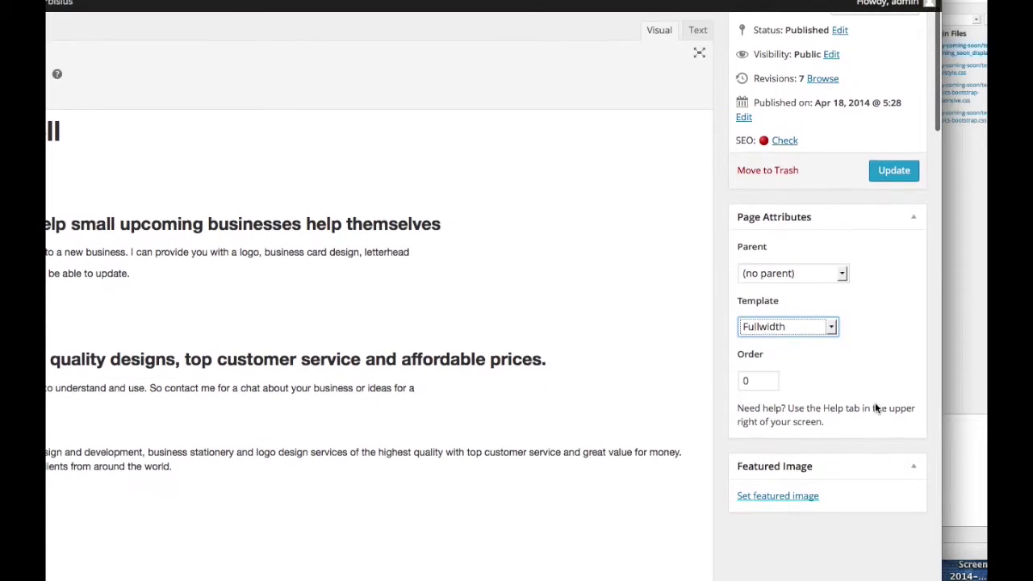
scroll(875, 407, down, 1)
scroll(877, 408, down, 2)
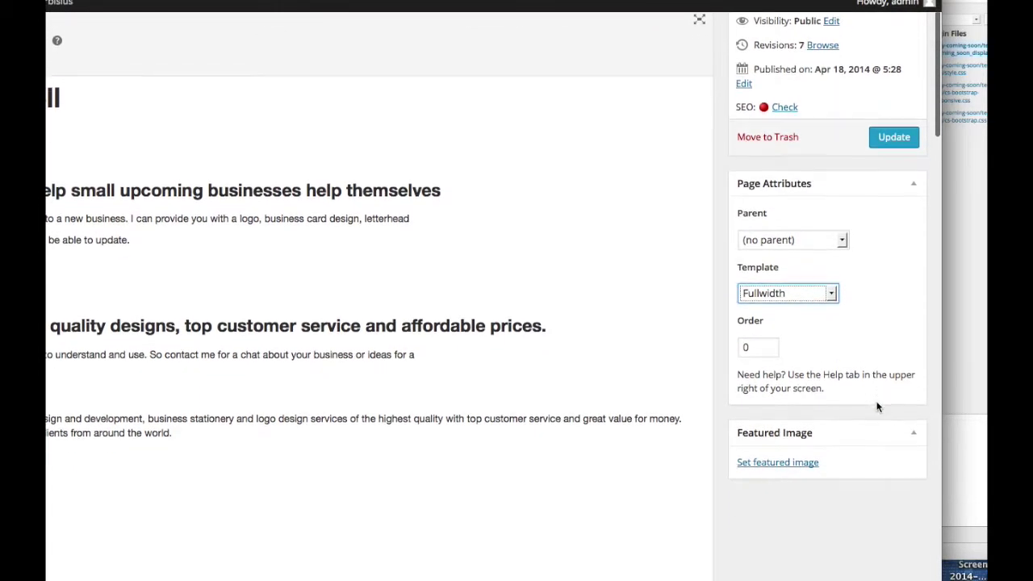
scroll(878, 404, up, 6)
scroll(876, 403, up, 1)
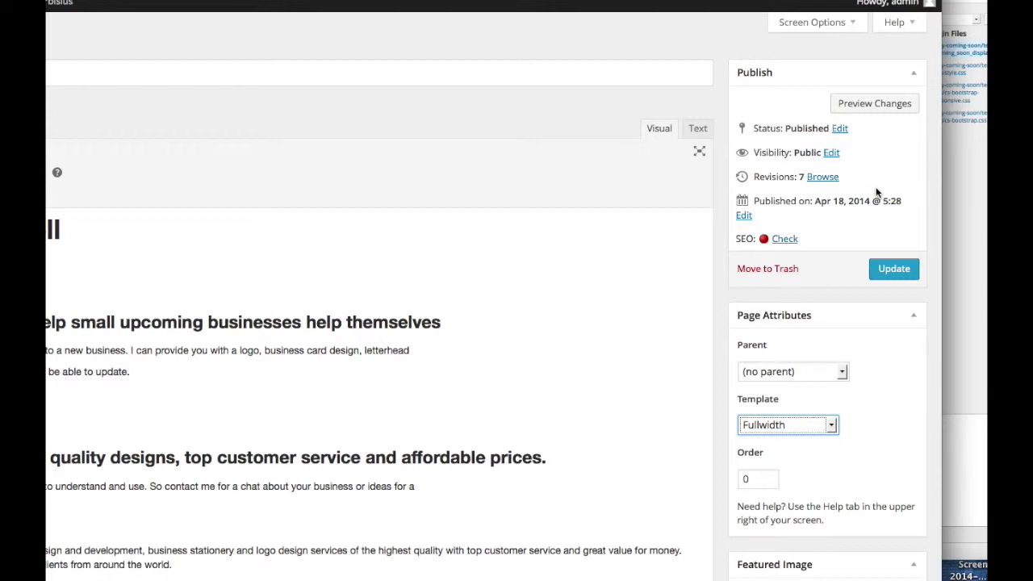
click(874, 104)
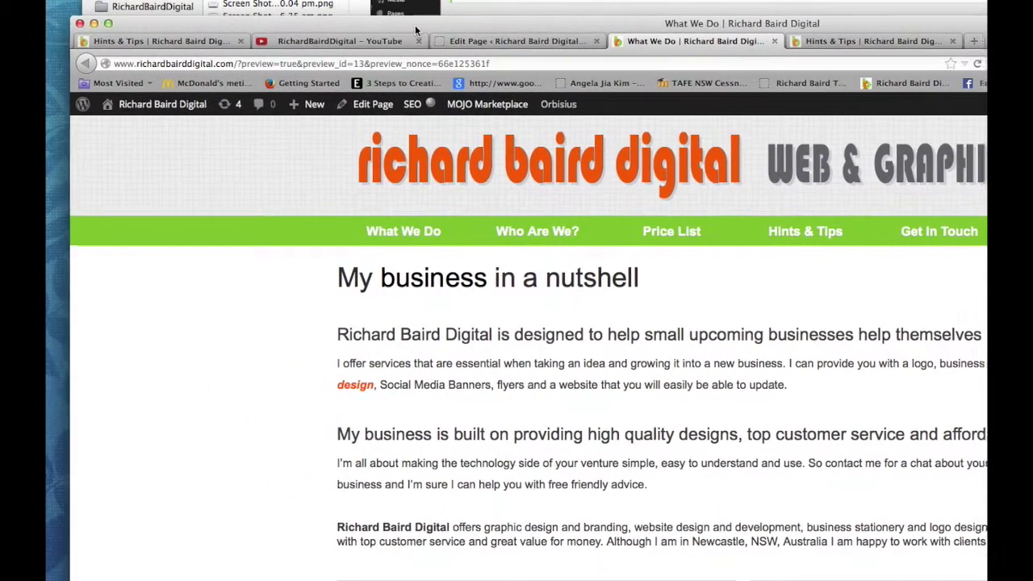
Step: Compare the What We Do preview tab with the Edit Page tab, ending in the editor
click(528, 41)
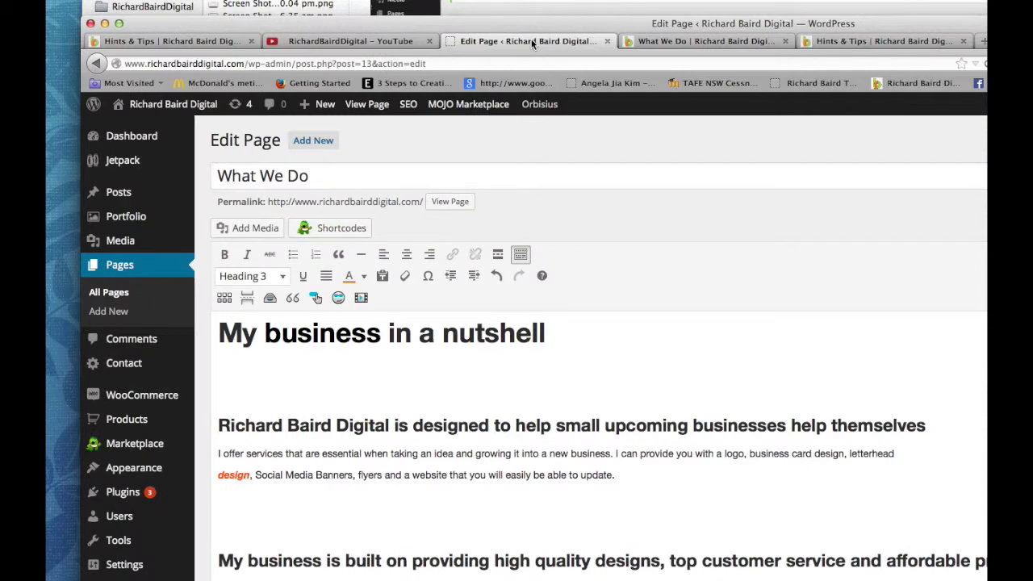
click(655, 41)
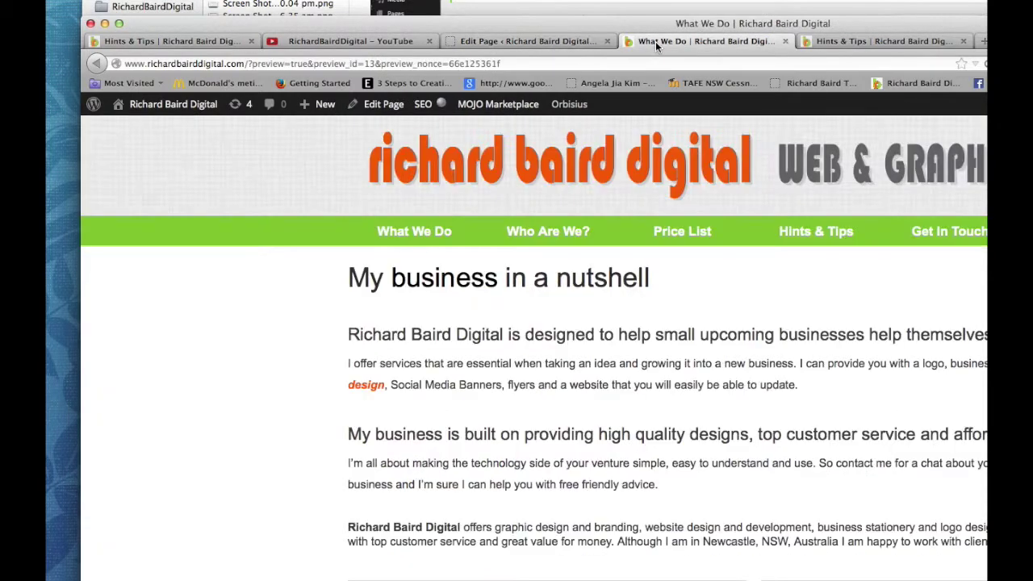
click(564, 41)
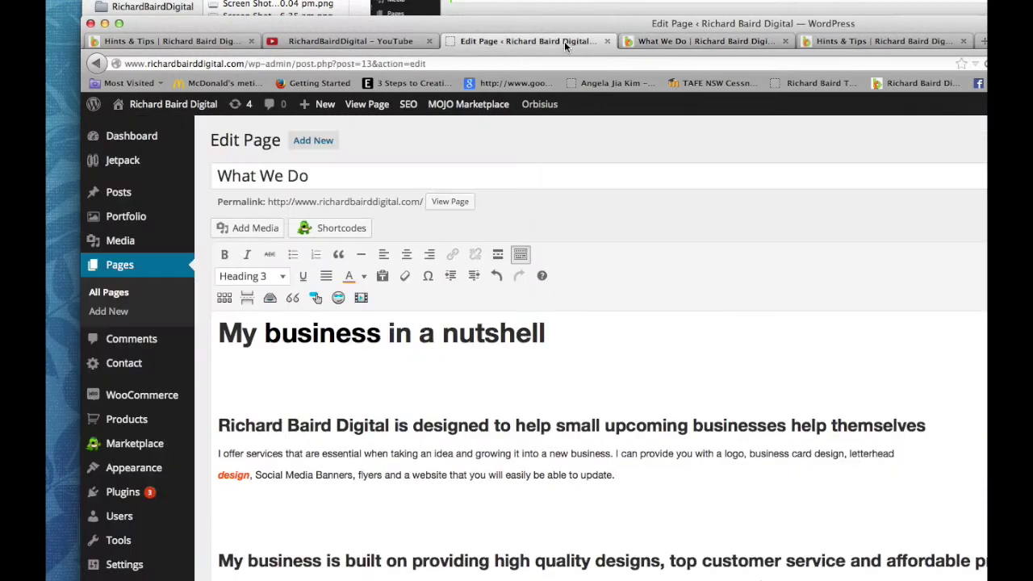
click(684, 42)
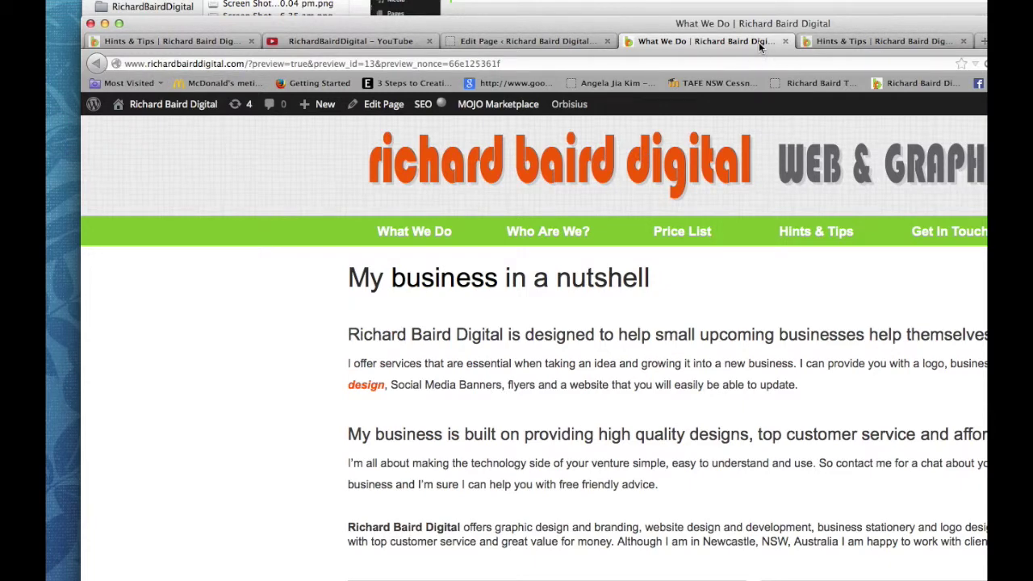
click(566, 40)
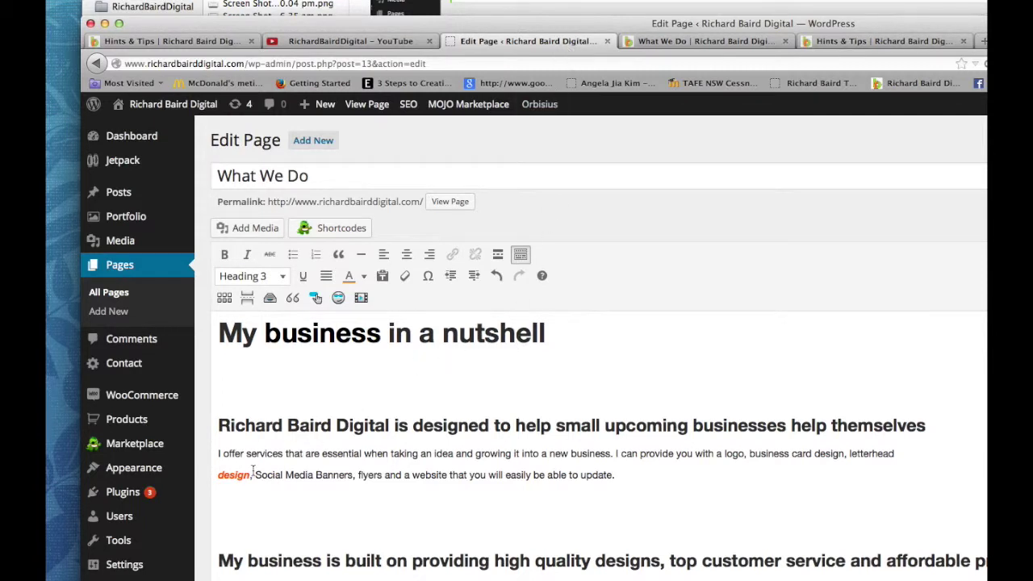
Step: Remove bold and italic from 'design', set its colour to black, and update the page
drag(249, 475, 214, 472)
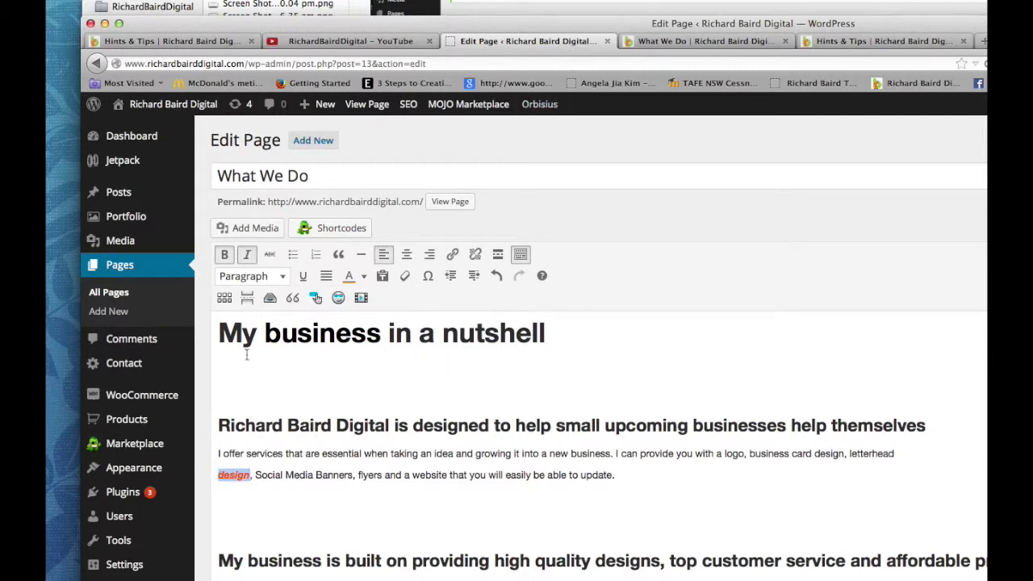
click(248, 256)
click(225, 256)
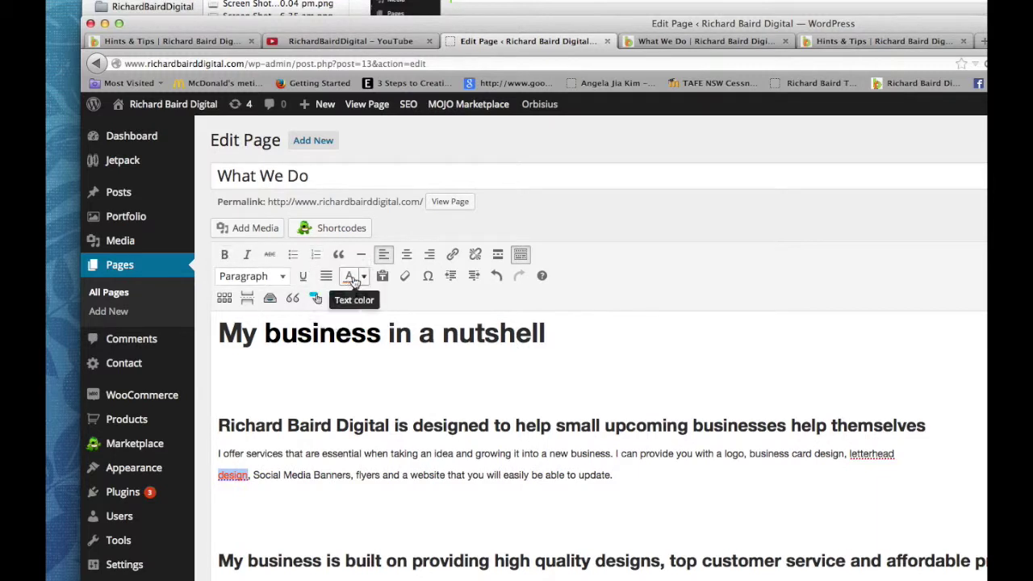
click(364, 278)
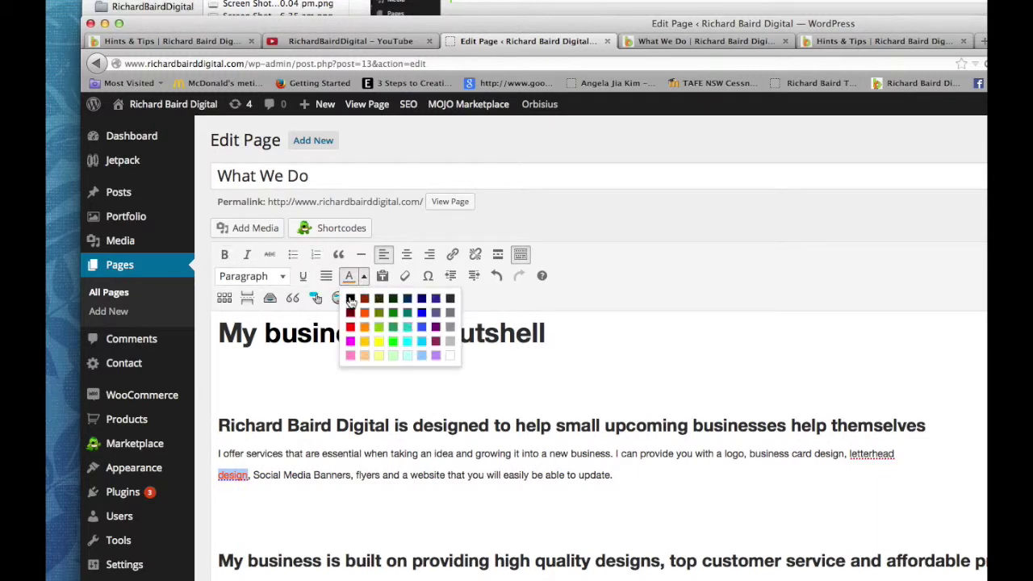
click(351, 300)
click(309, 374)
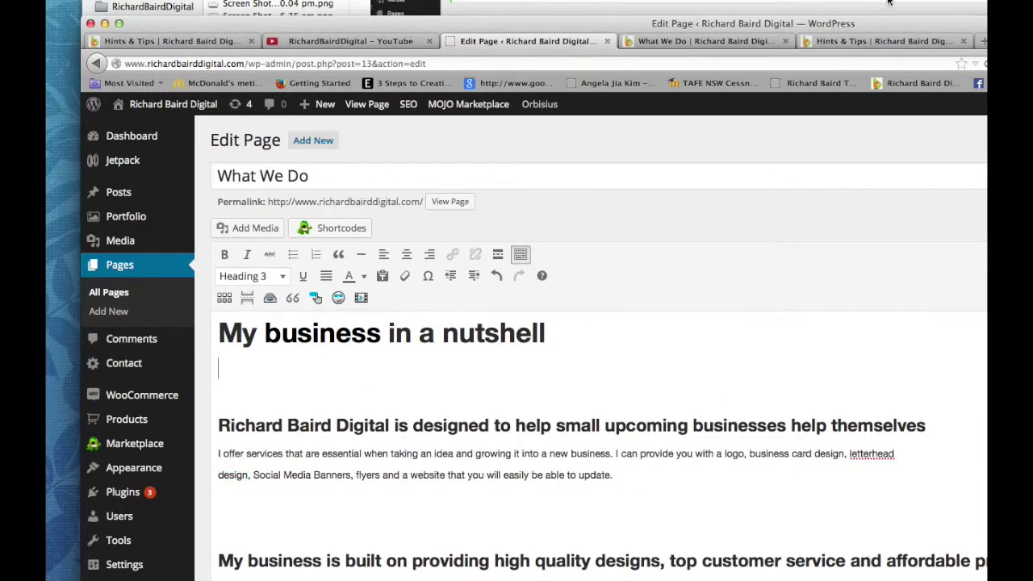
drag(868, 27, 364, 3)
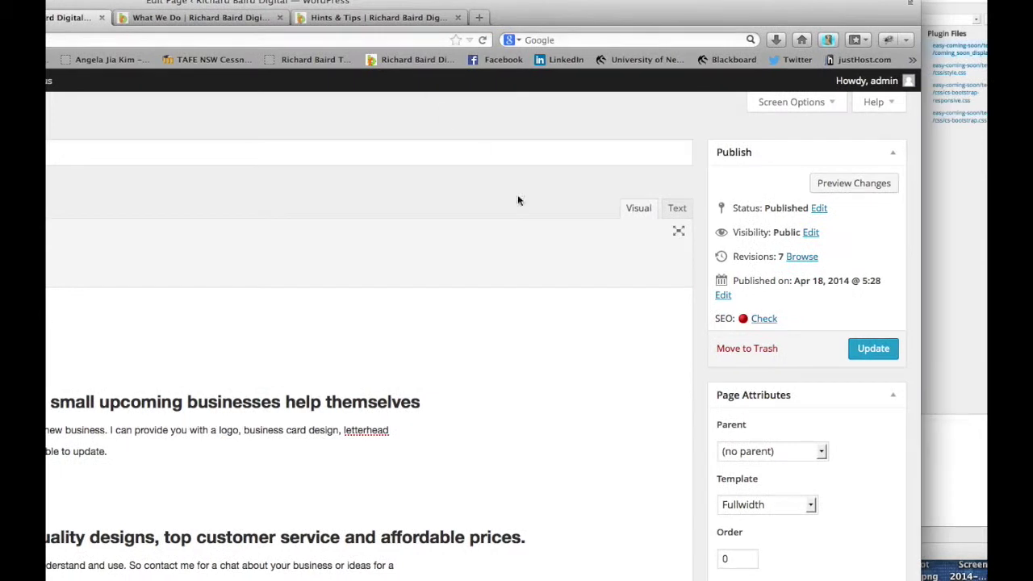
click(869, 348)
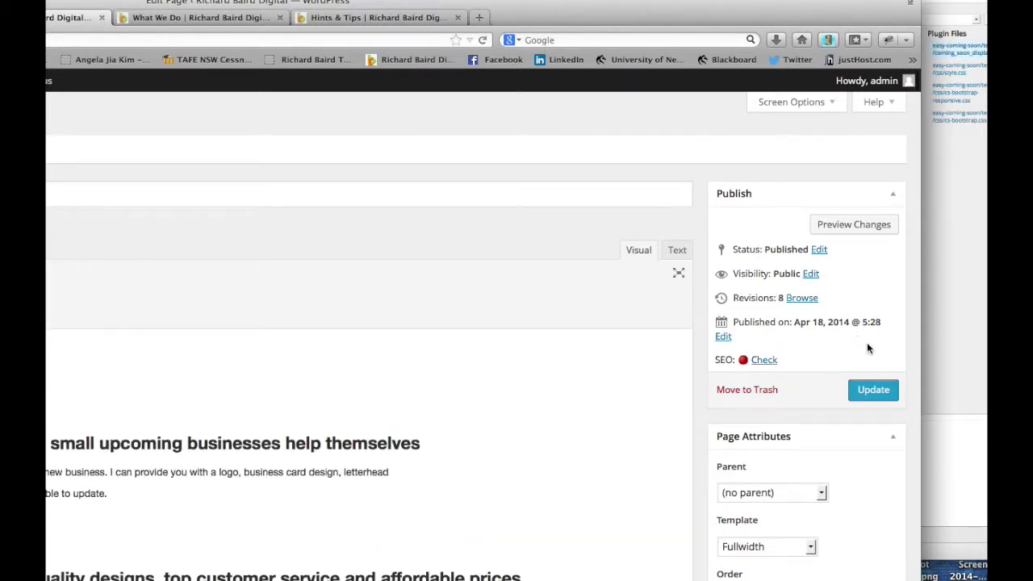
Step: Preview the saved page to confirm 'design' is plain black, then return to the editor
click(871, 225)
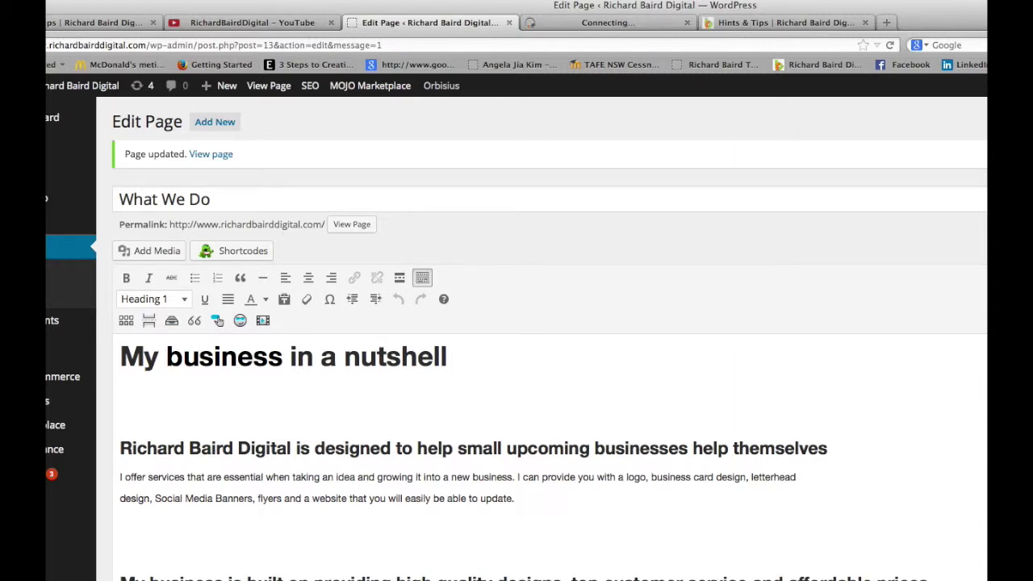
click(581, 23)
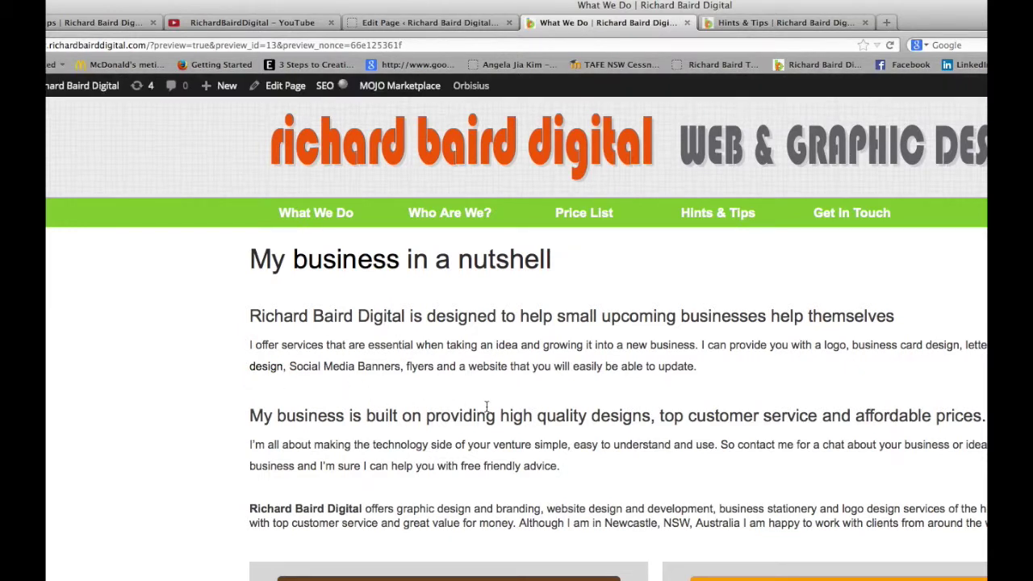
click(454, 29)
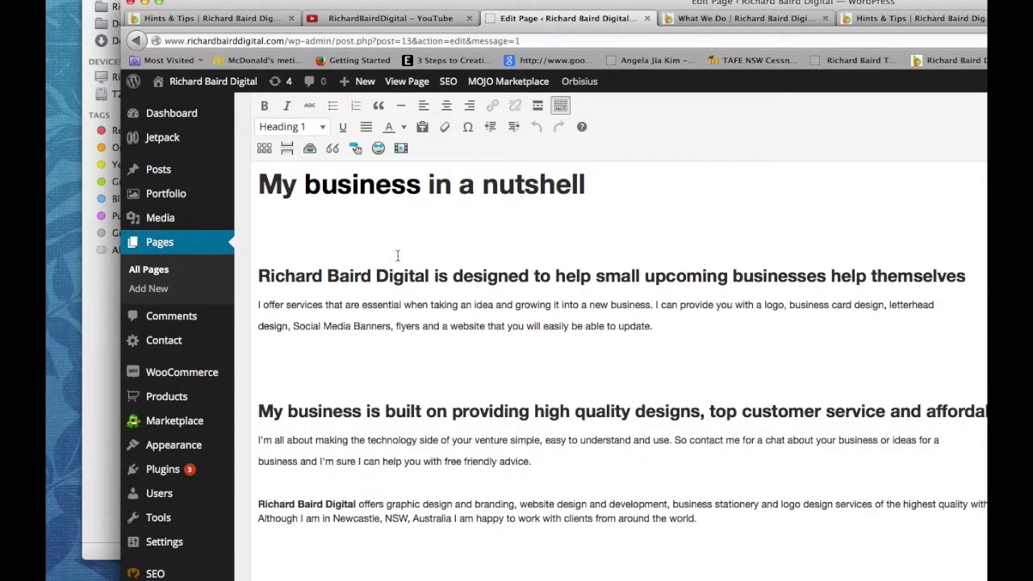
Step: Return to the All Pages list and scroll through its pages
click(163, 246)
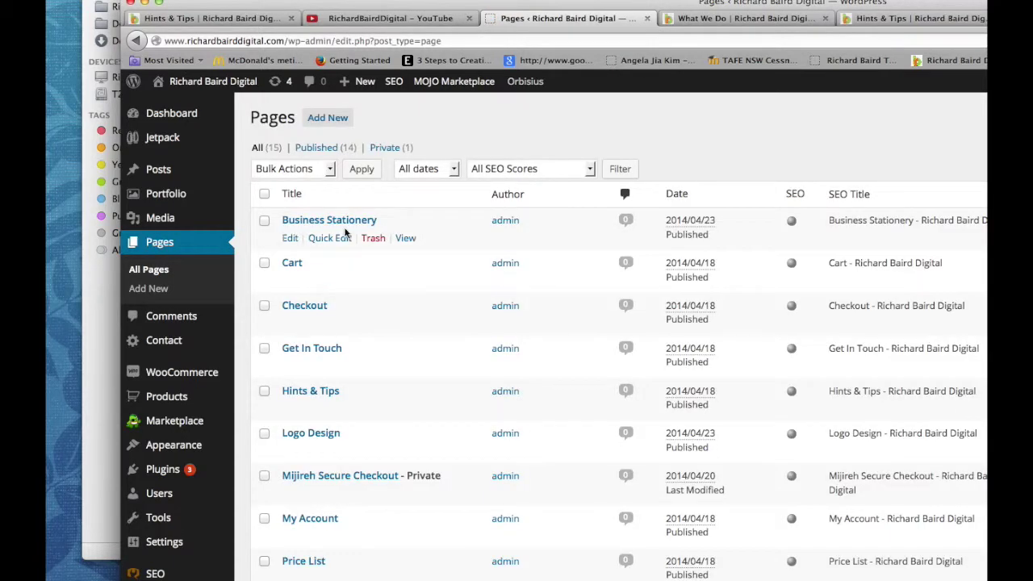
scroll(315, 365, down, 2)
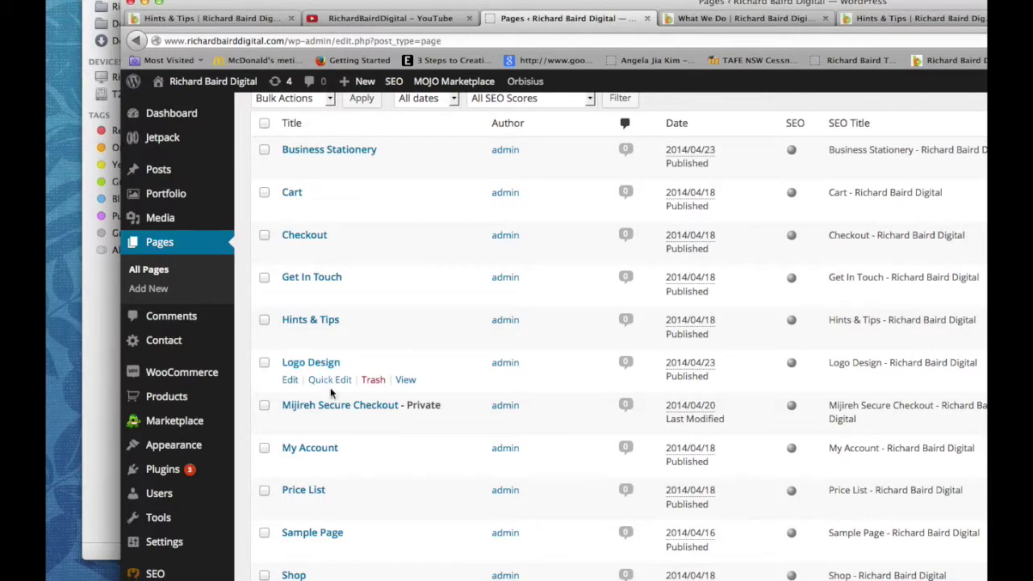
scroll(305, 494, up, 1)
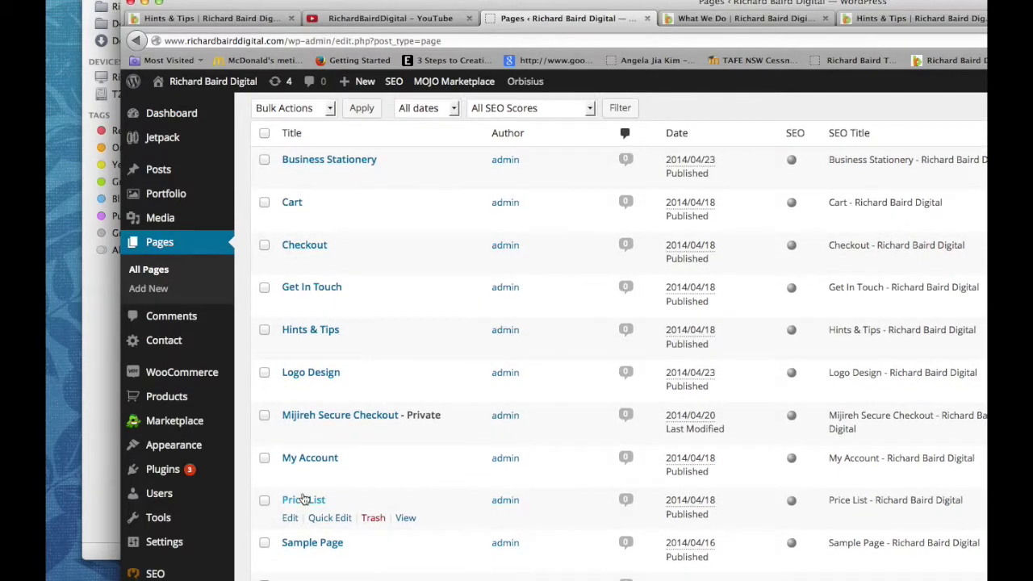